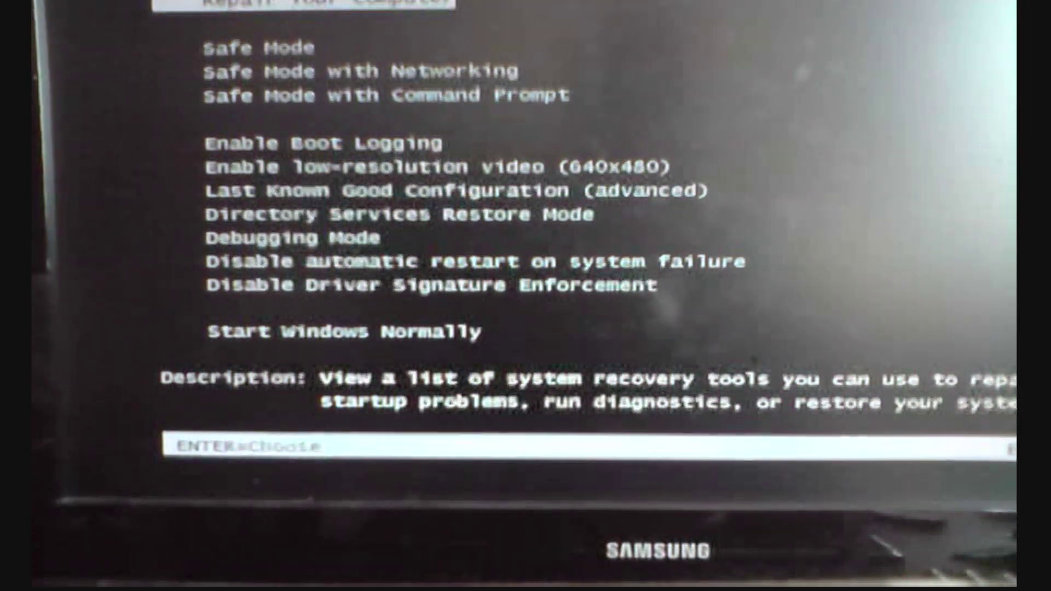
Step: Select 'Safe Mode with Command Prompt' in Advanced Boot Options and boot Windows
key("Down")
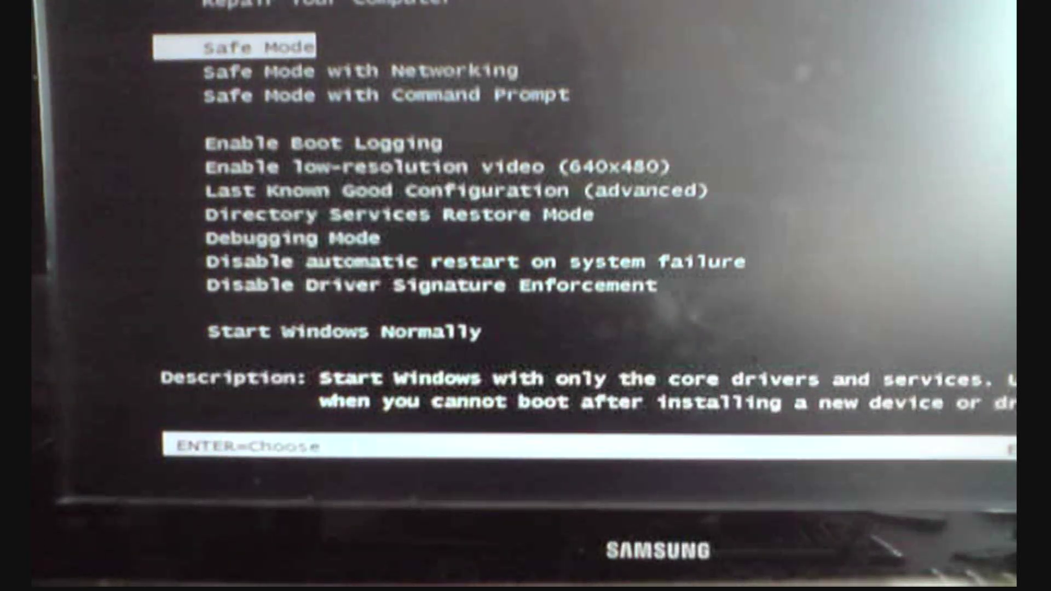
key("Down")
key("Down")
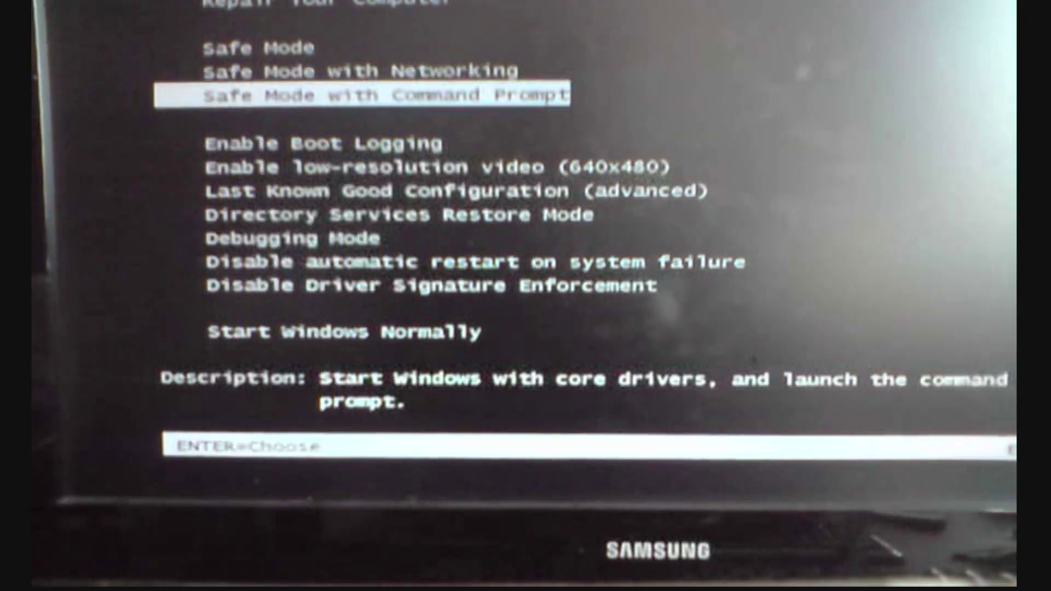
key("Up")
key("Up")
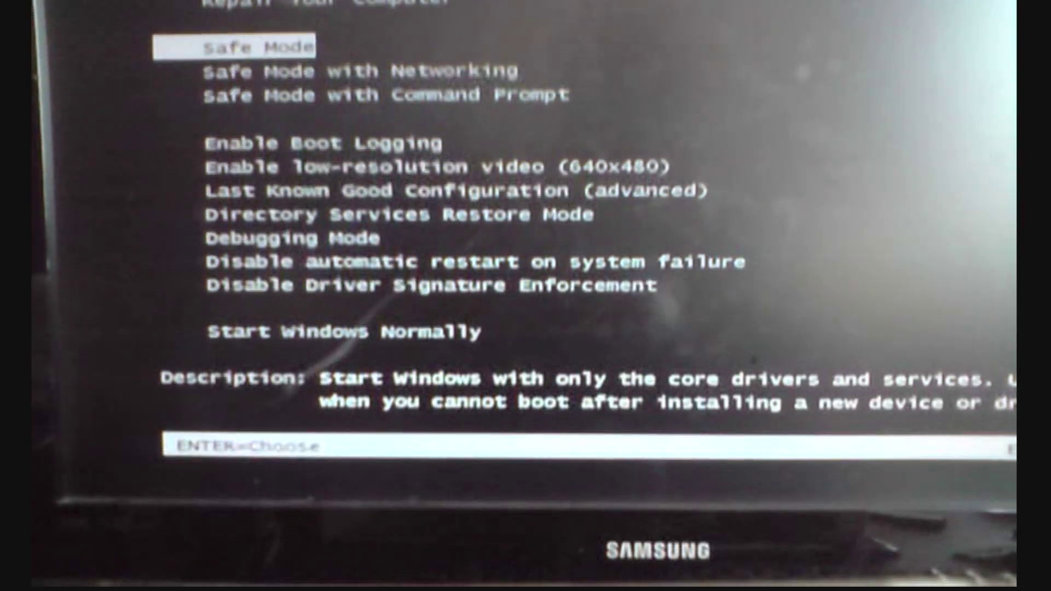
key("Down")
key("Down")
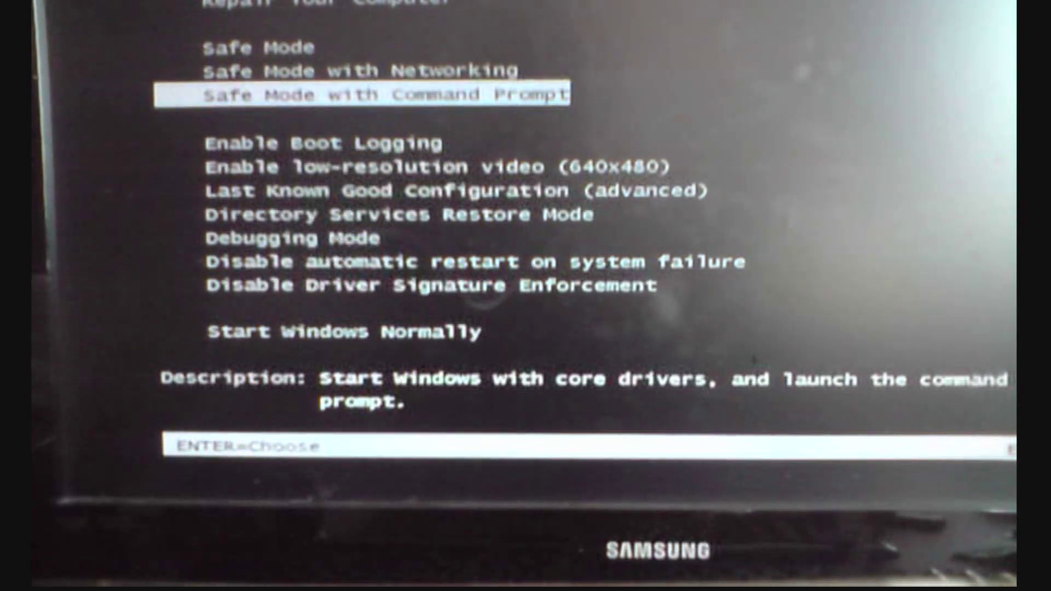
key("Return")
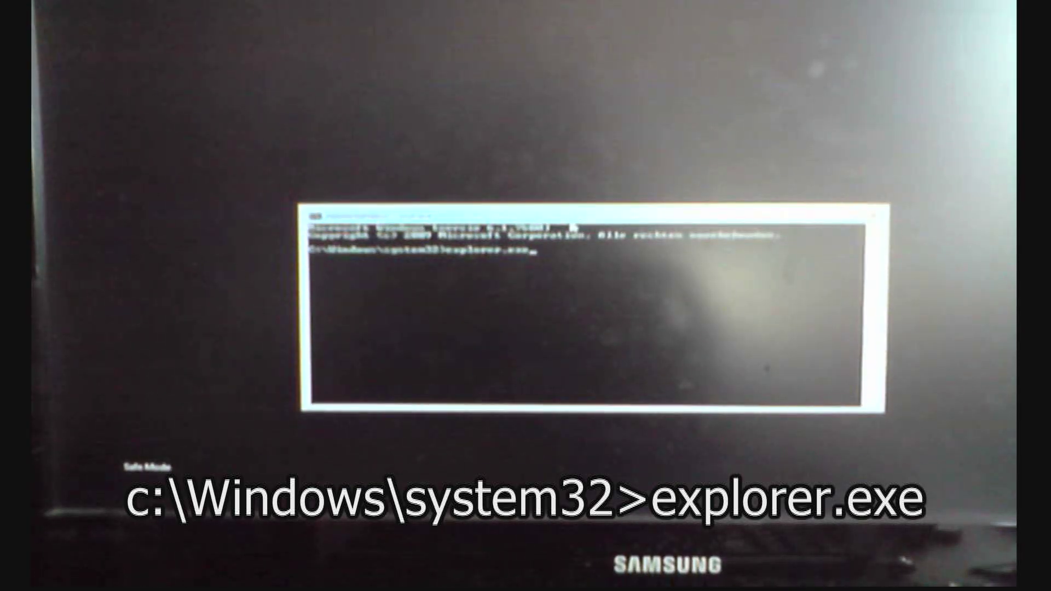
Step: Run explorer.exe from the system32 prompt to load the desktop
key("Return")
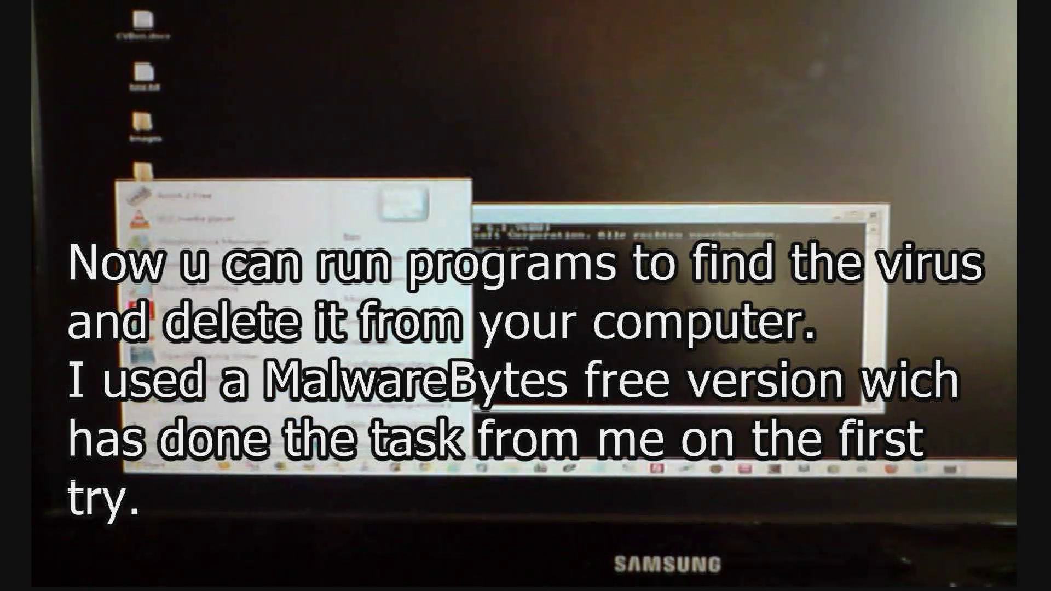
Step: Dismiss the Start menu, open Libraries, and close the Command Prompt window
key("Escape")
key("super+e")
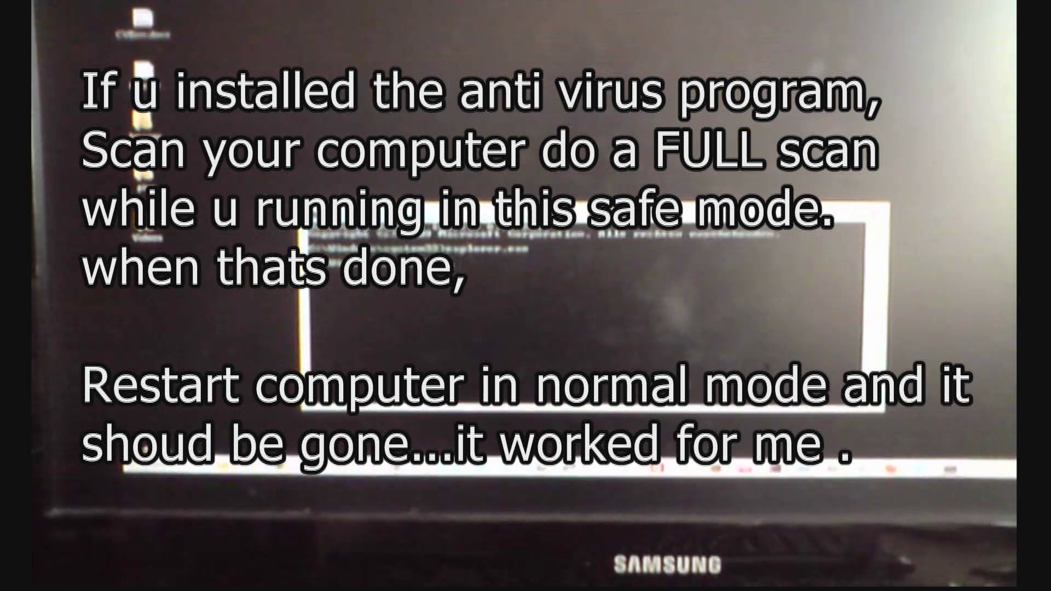
left_click(879, 220)
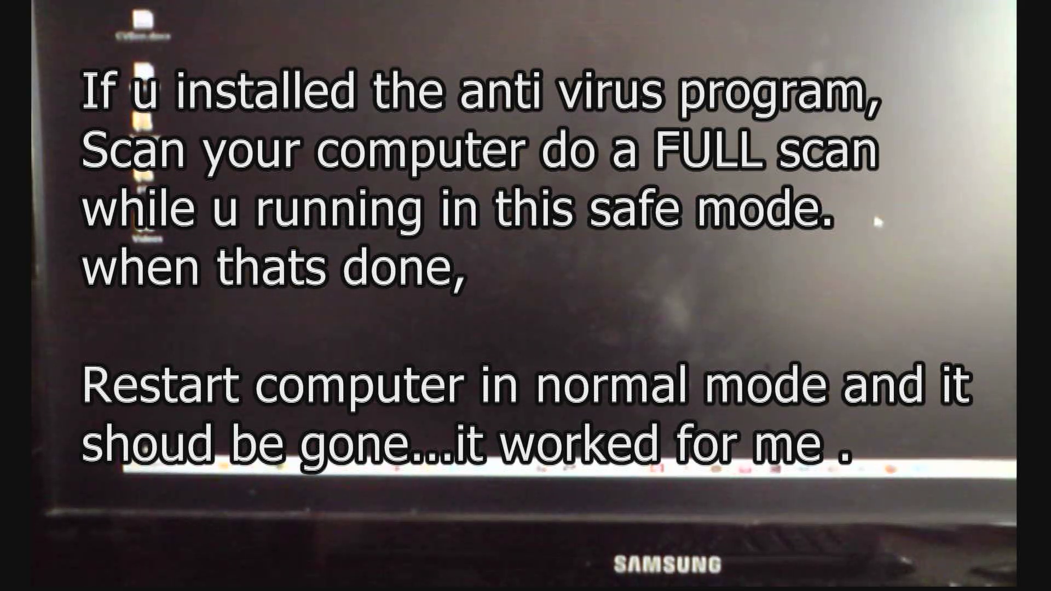